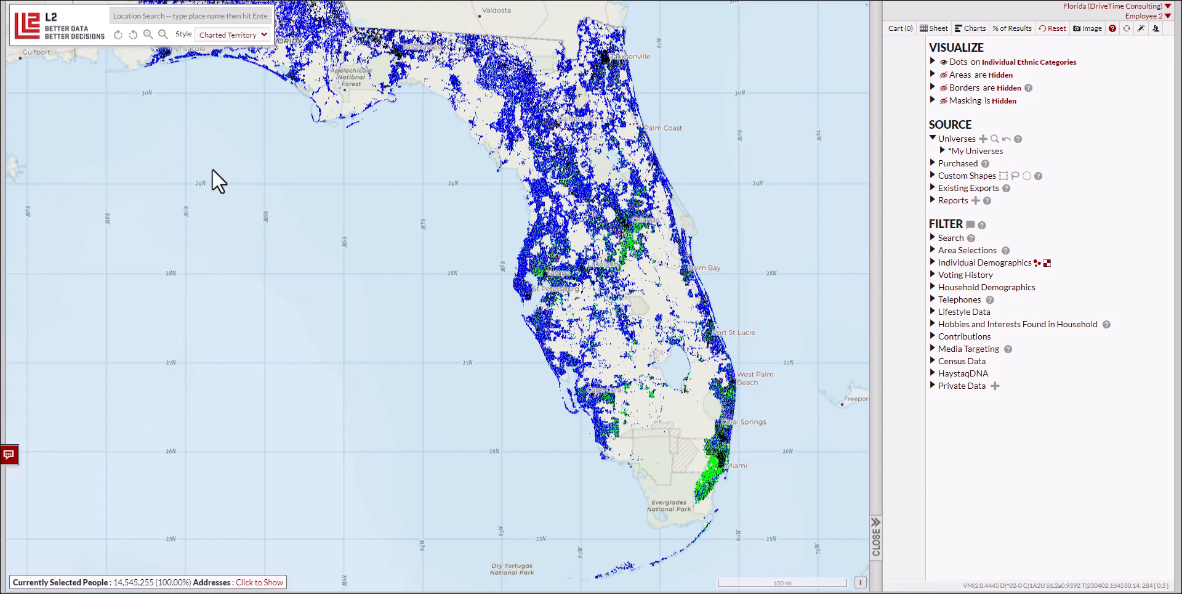
# - Create a private data branch by uploading L2_ID_Upload_Match_FL from the Desktop, and proceed to defining its fields
pyautogui.click(949, 384)
pyautogui.click(995, 385)
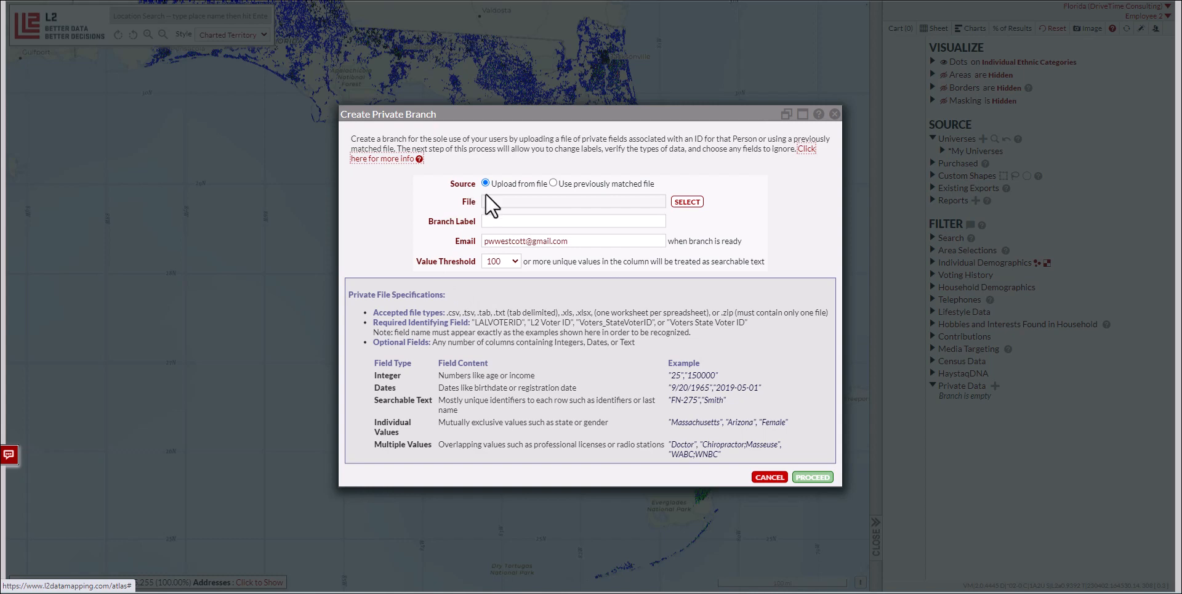
pyautogui.click(688, 201)
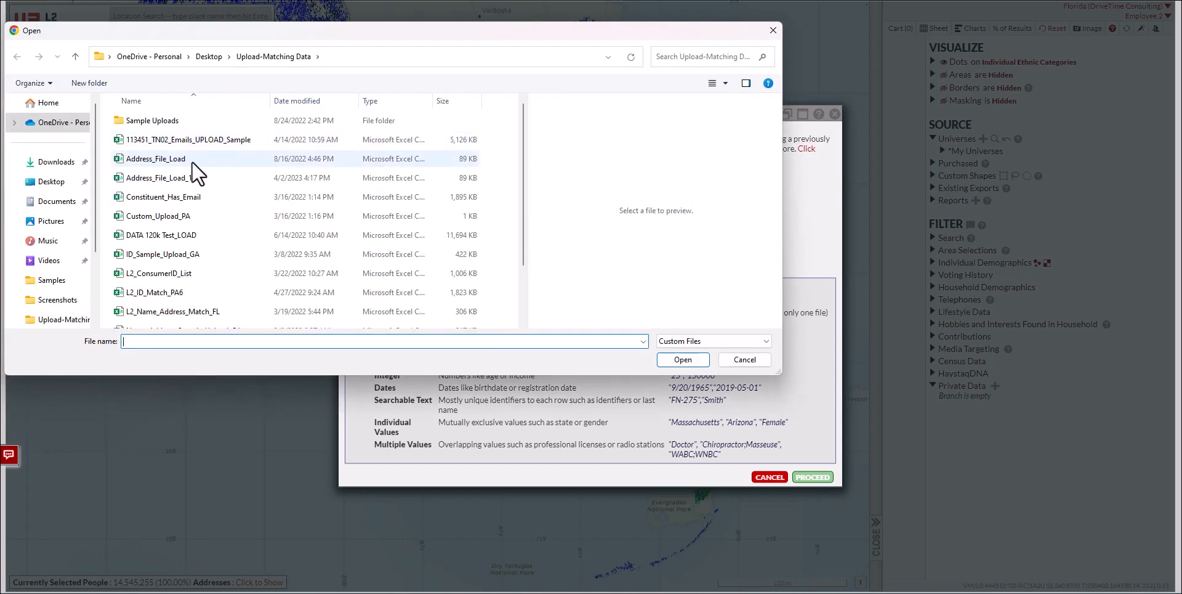
pyautogui.scroll(-1, 210, 187)
pyautogui.click(64, 181)
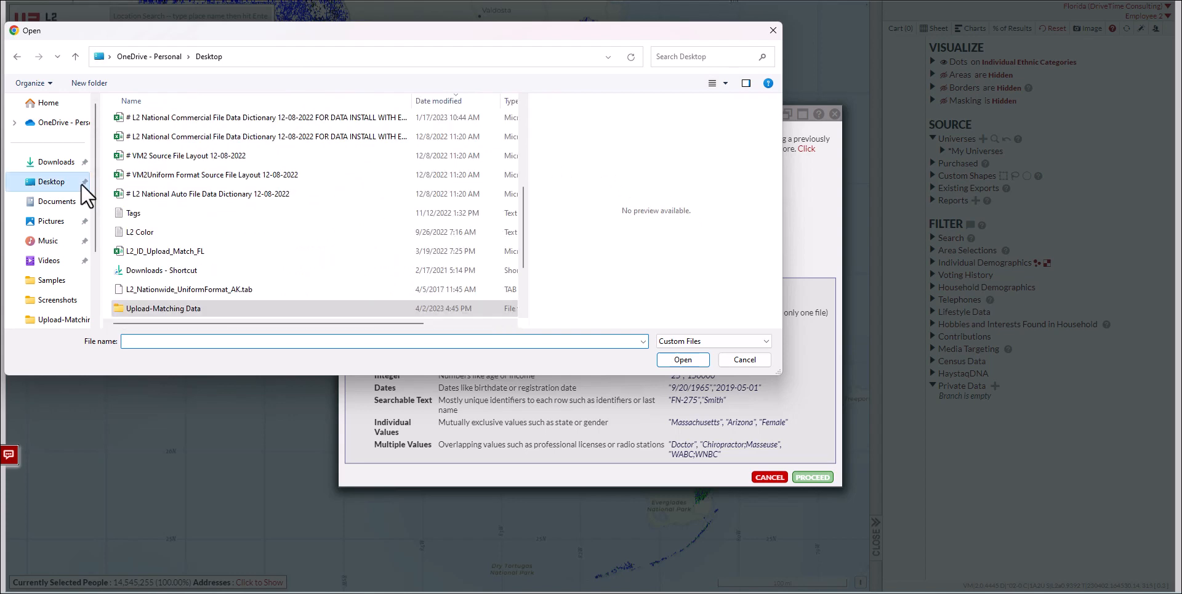
pyautogui.click(184, 253)
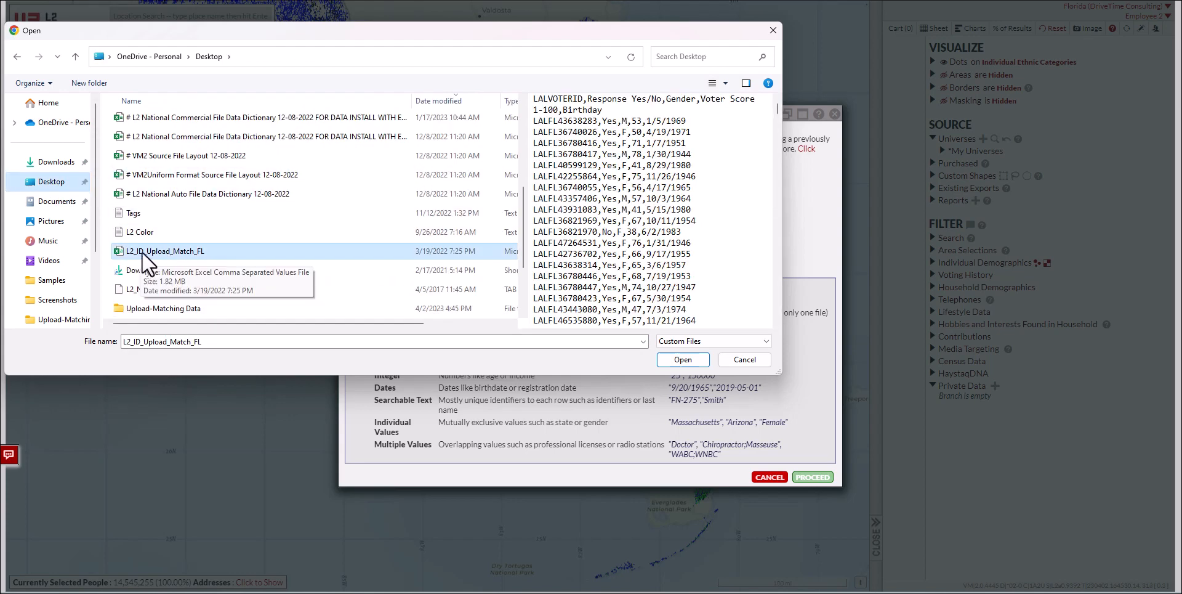
pyautogui.doubleClick(142, 251)
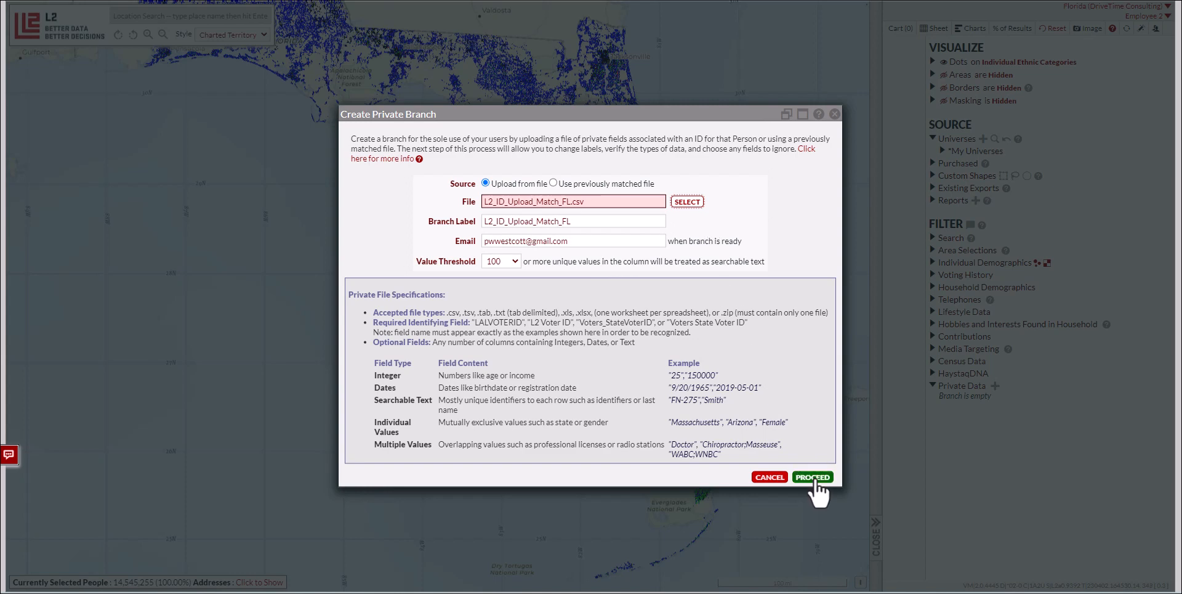
pyautogui.click(812, 477)
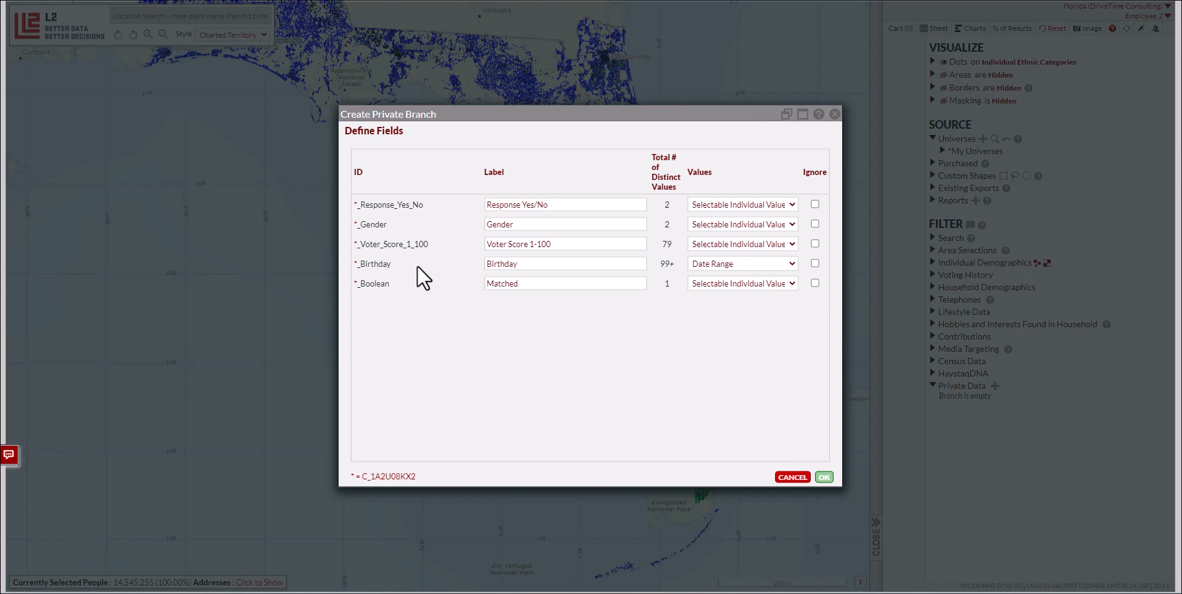
# - Define Birthday as Date Range, Voter Score 1-100 as Numeric Range and Response Yes/No as Selectable Individual Values, and finish the branch conversion
pyautogui.click(721, 265)
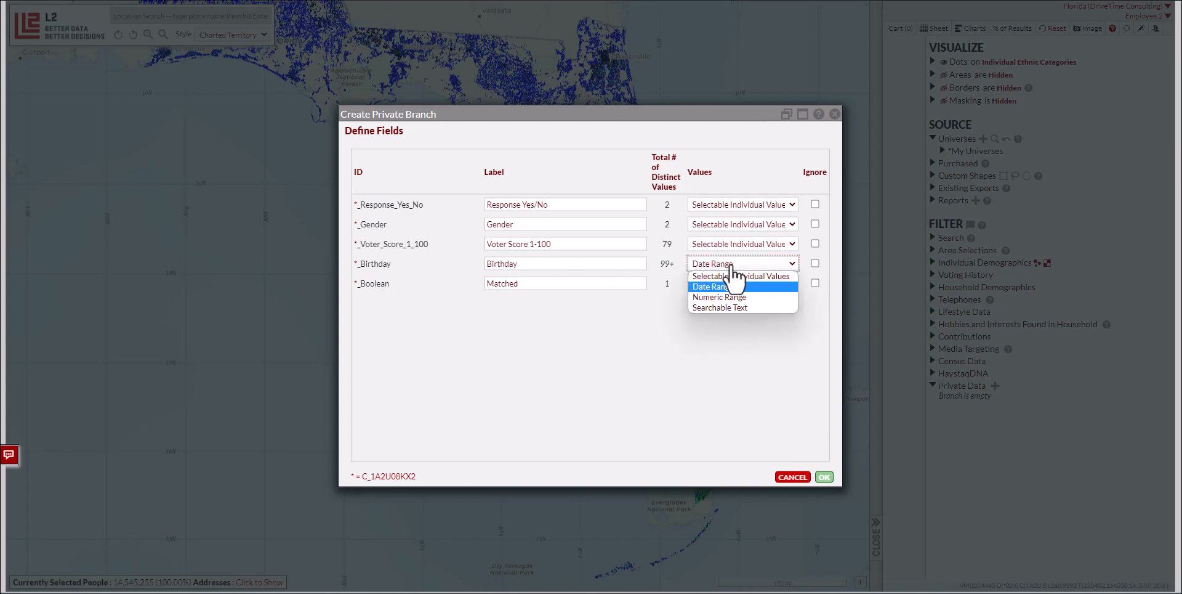
pyautogui.click(731, 286)
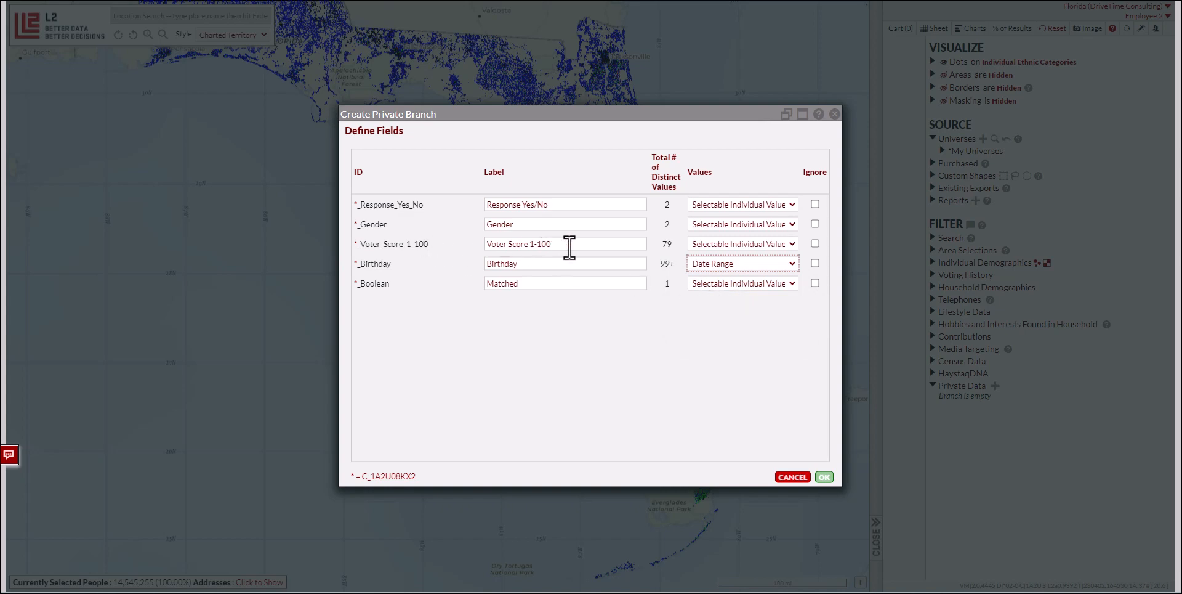
pyautogui.click(708, 245)
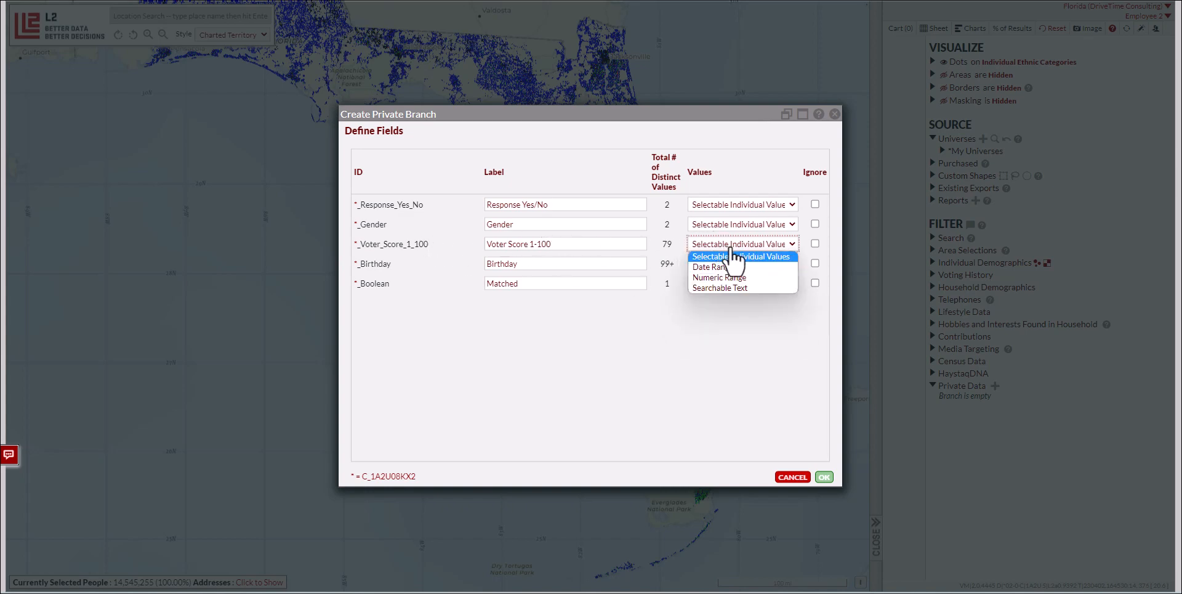
pyautogui.click(741, 277)
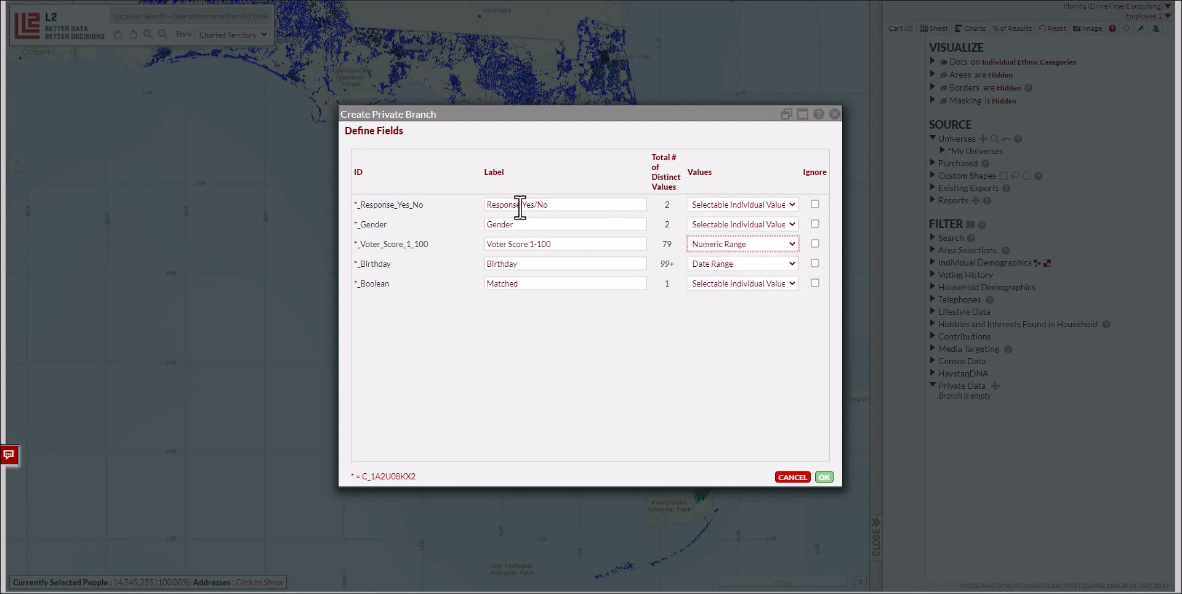
pyautogui.click(714, 206)
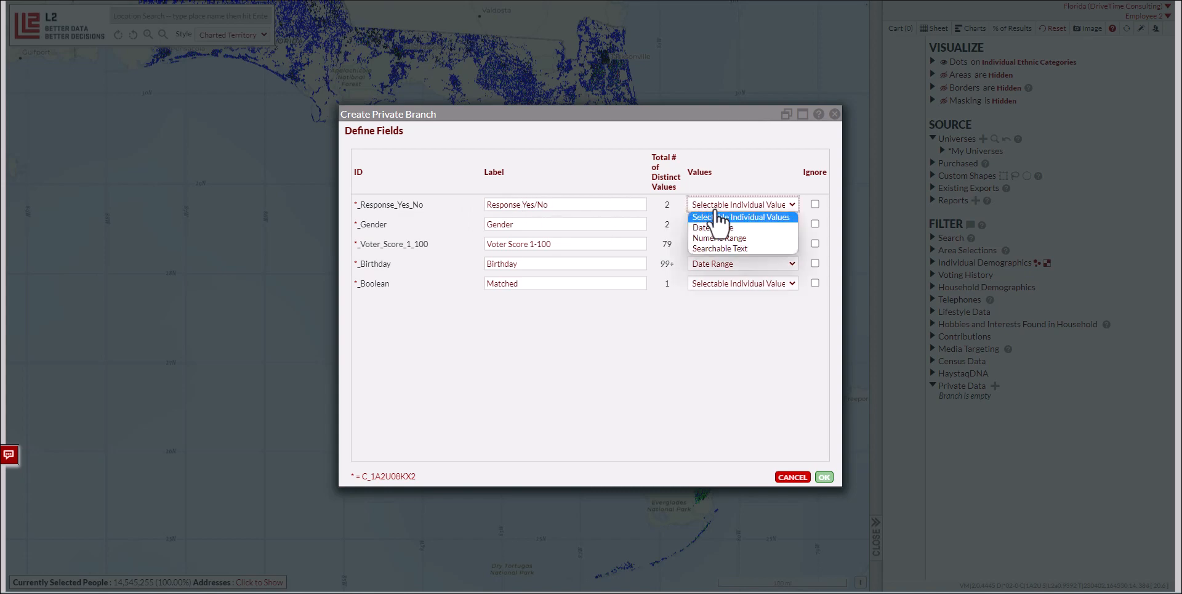
pyautogui.click(718, 216)
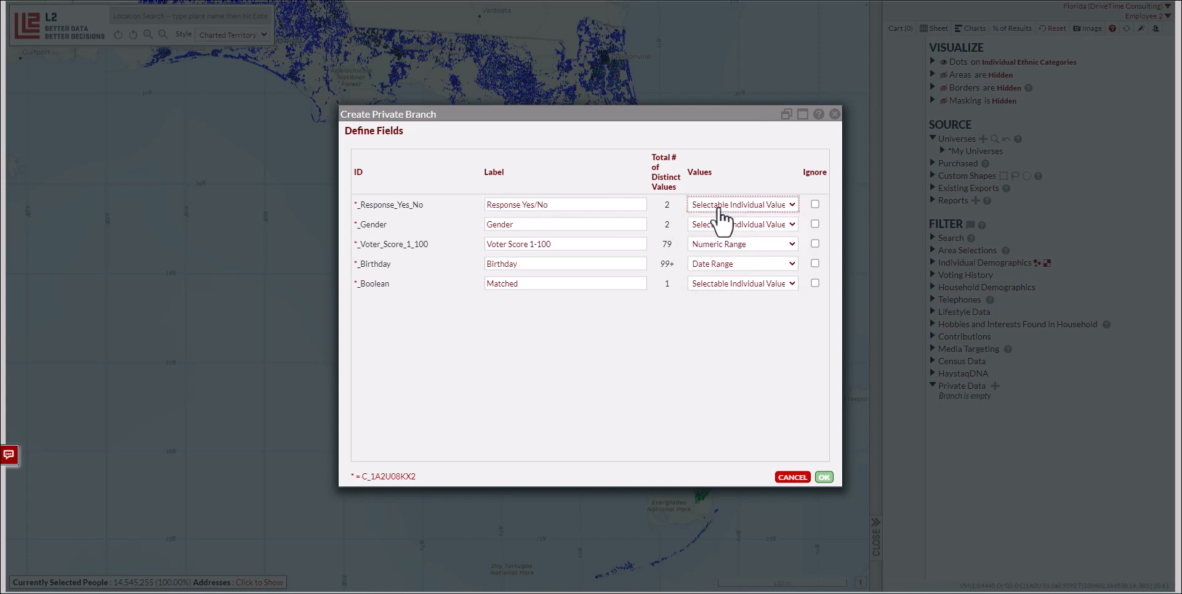
pyautogui.click(824, 477)
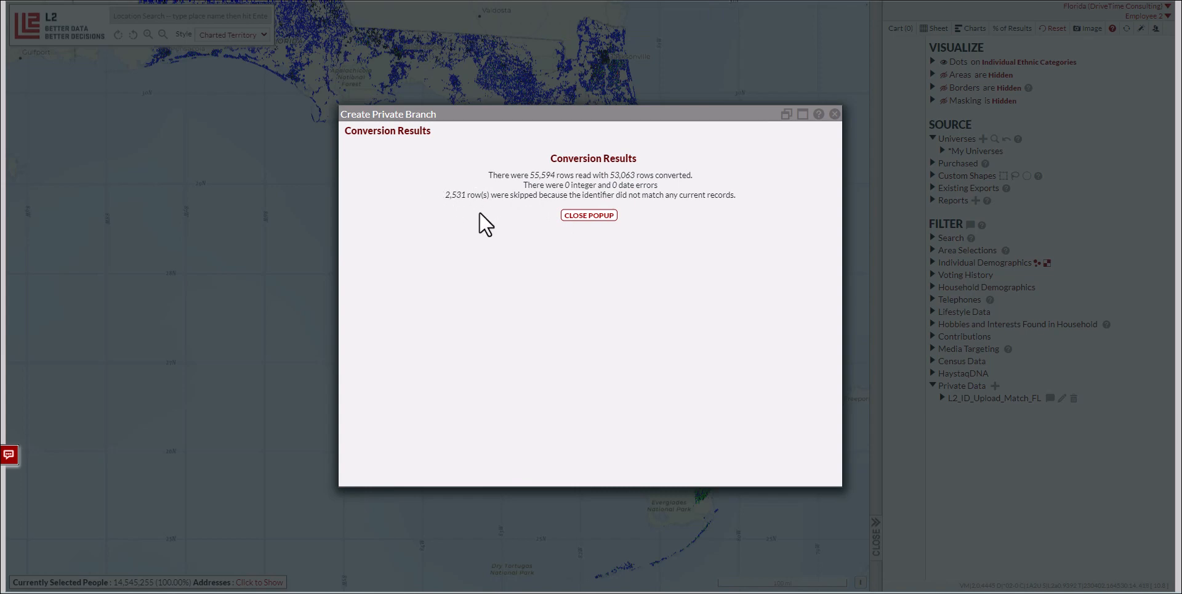
pyautogui.click(577, 216)
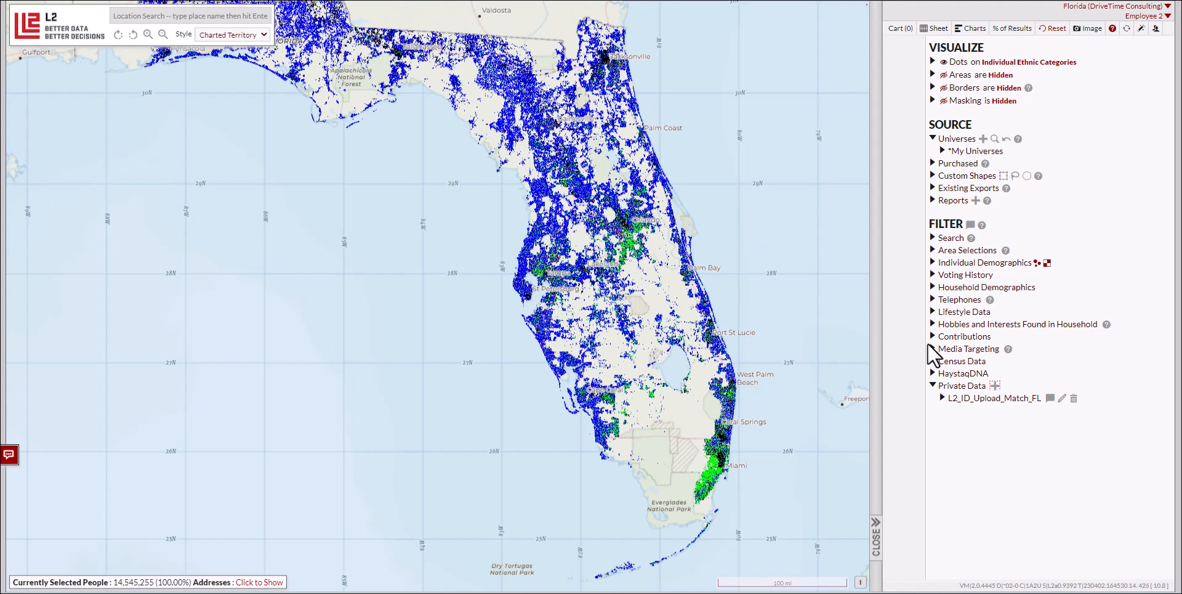
# - Filter the map to people whose Matched value is Yes in the L2_ID_Upload_Match_FL private data
pyautogui.click(942, 399)
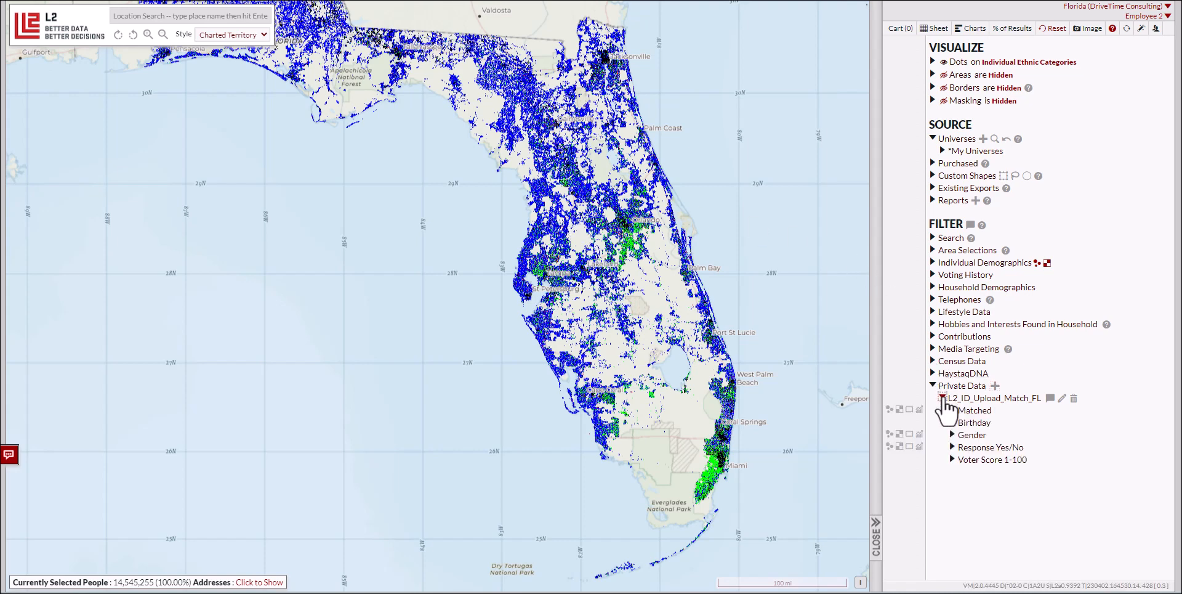
pyautogui.click(952, 410)
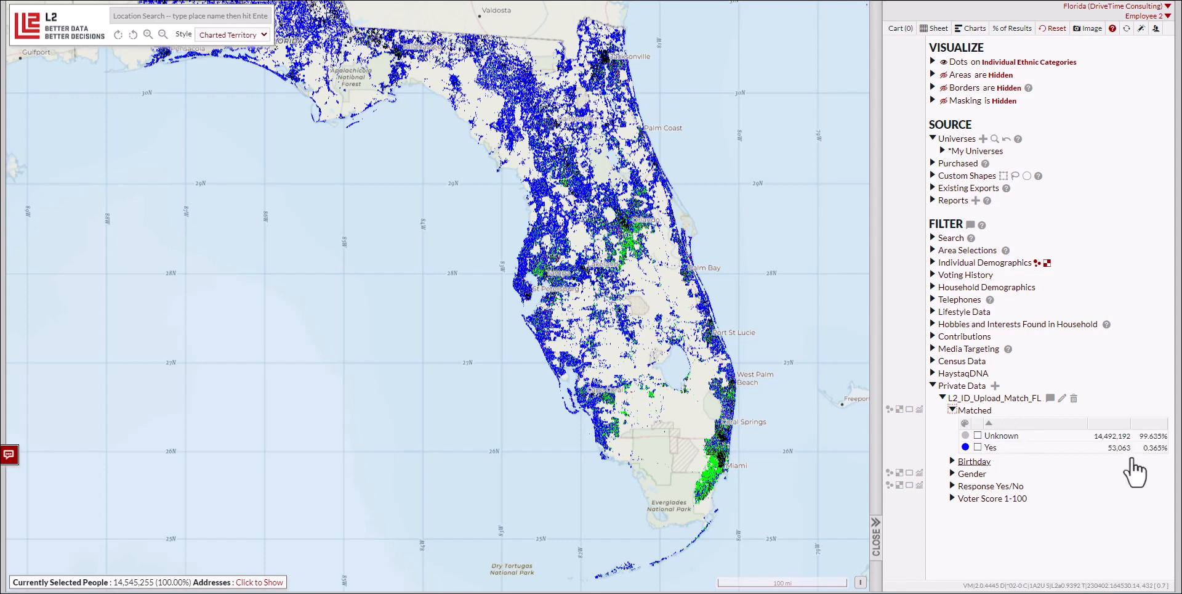
pyautogui.click(977, 447)
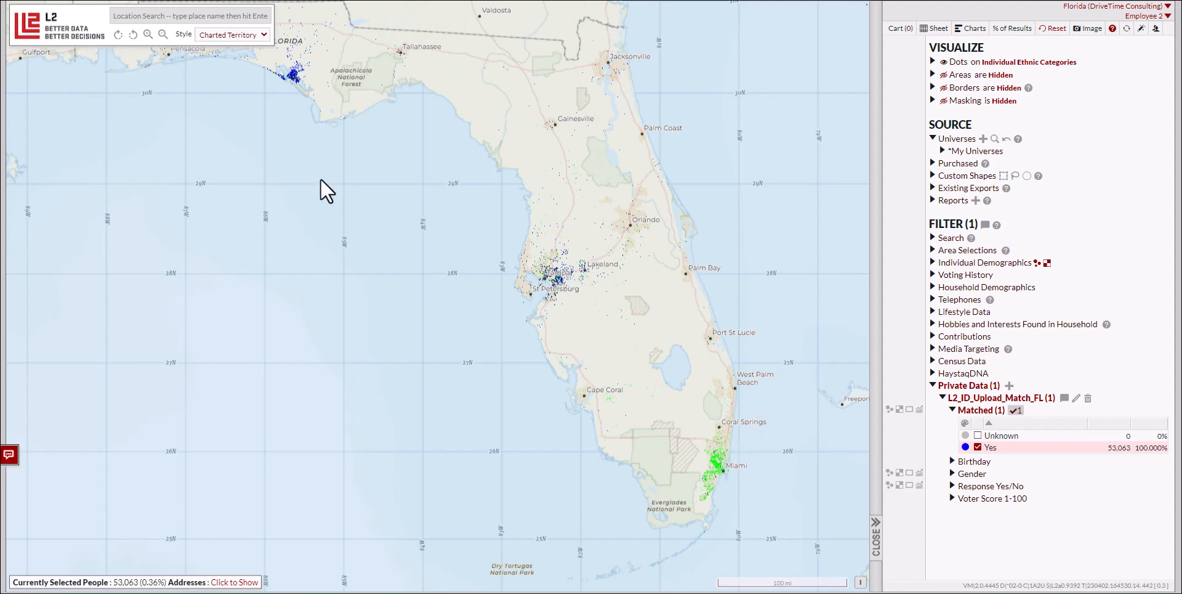
pyautogui.scroll(2, 290, 80)
pyautogui.moveTo(305, 80); pyautogui.dragTo(422, 175)
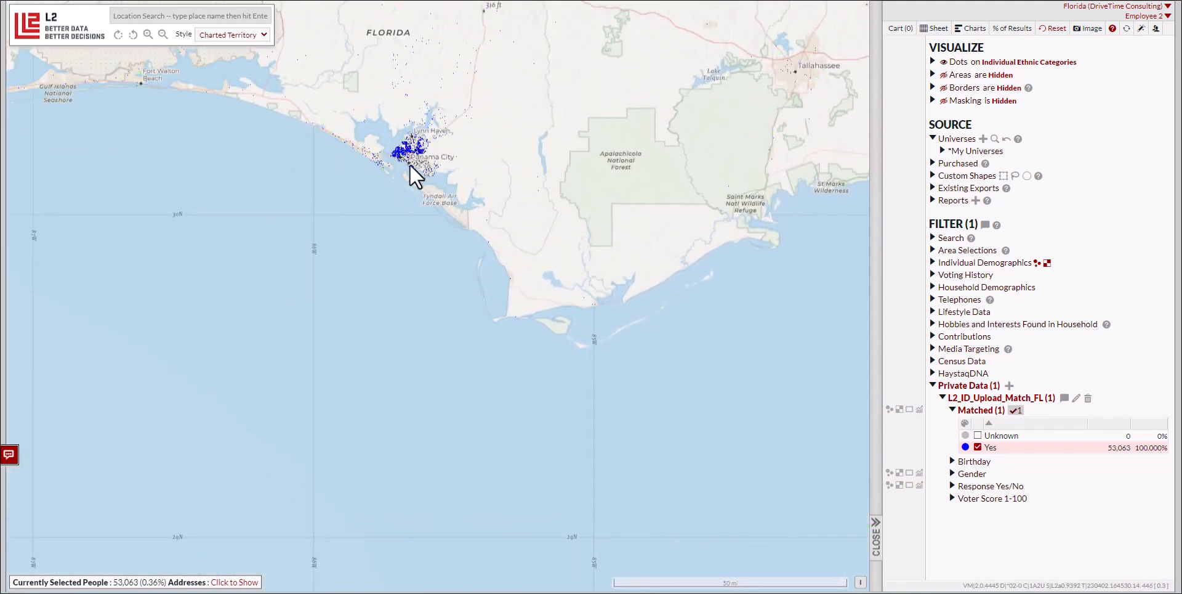
pyautogui.scroll(-3, 702, 296)
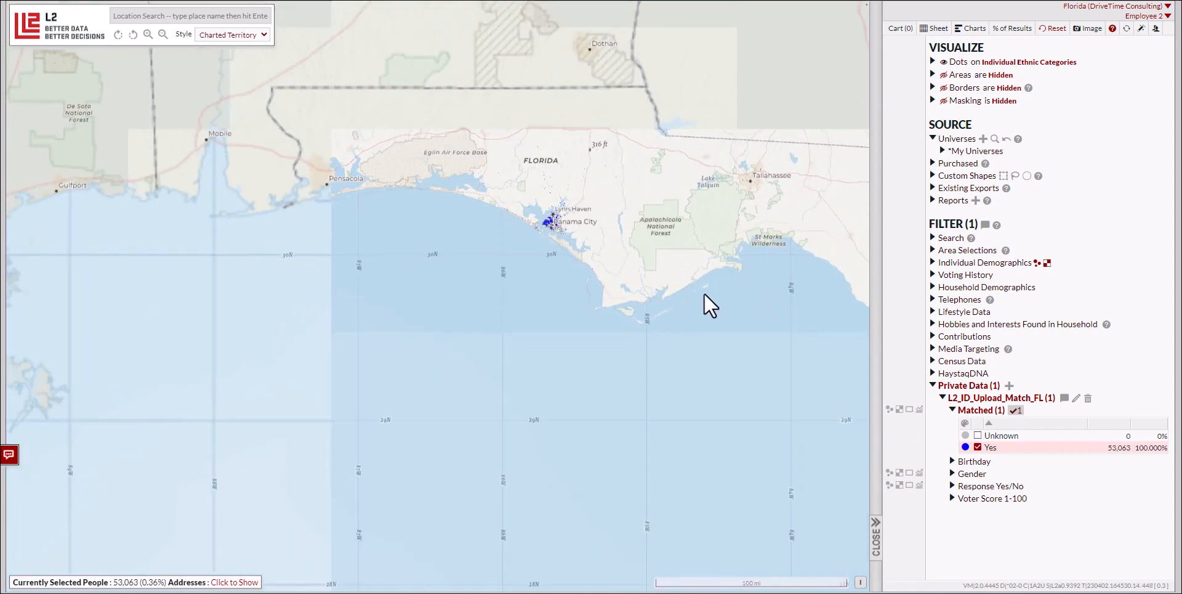
pyautogui.moveTo(644, 324); pyautogui.dragTo(368, 152)
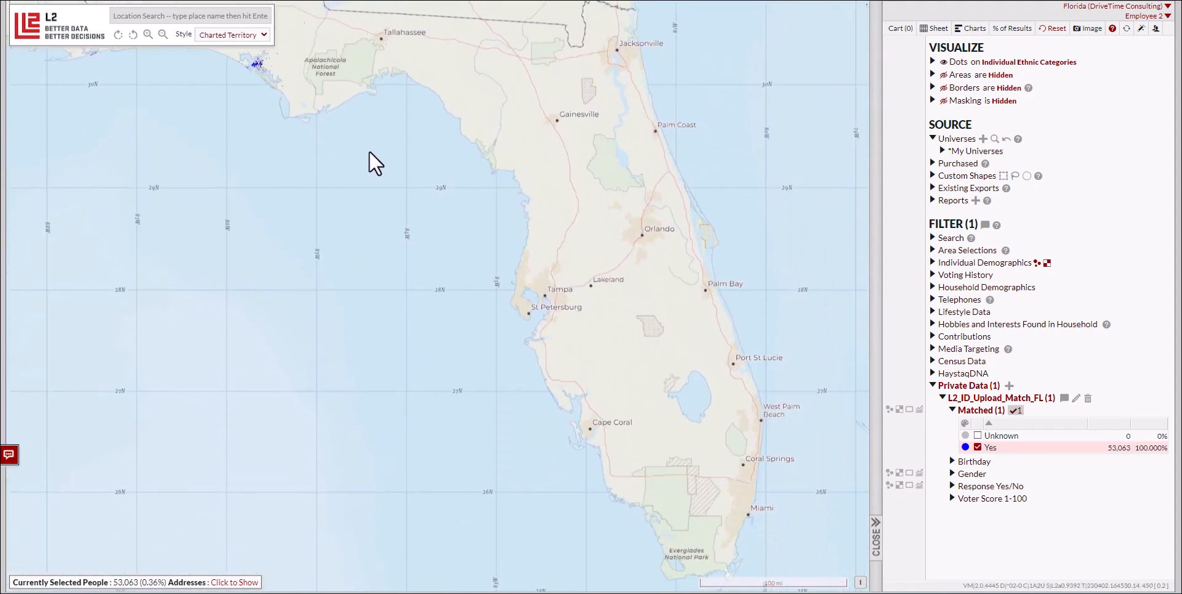
# - Show the Birthday date range and the Gender breakdown of the matched private data
pyautogui.click(976, 462)
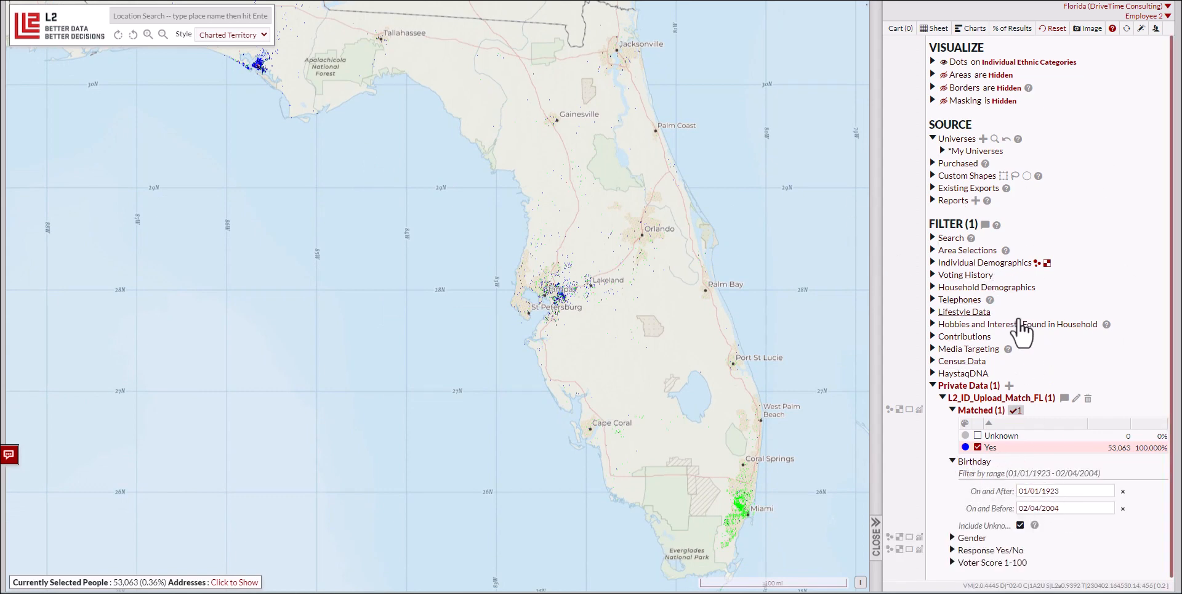
pyautogui.scroll(-1, 1047, 395)
pyautogui.click(972, 536)
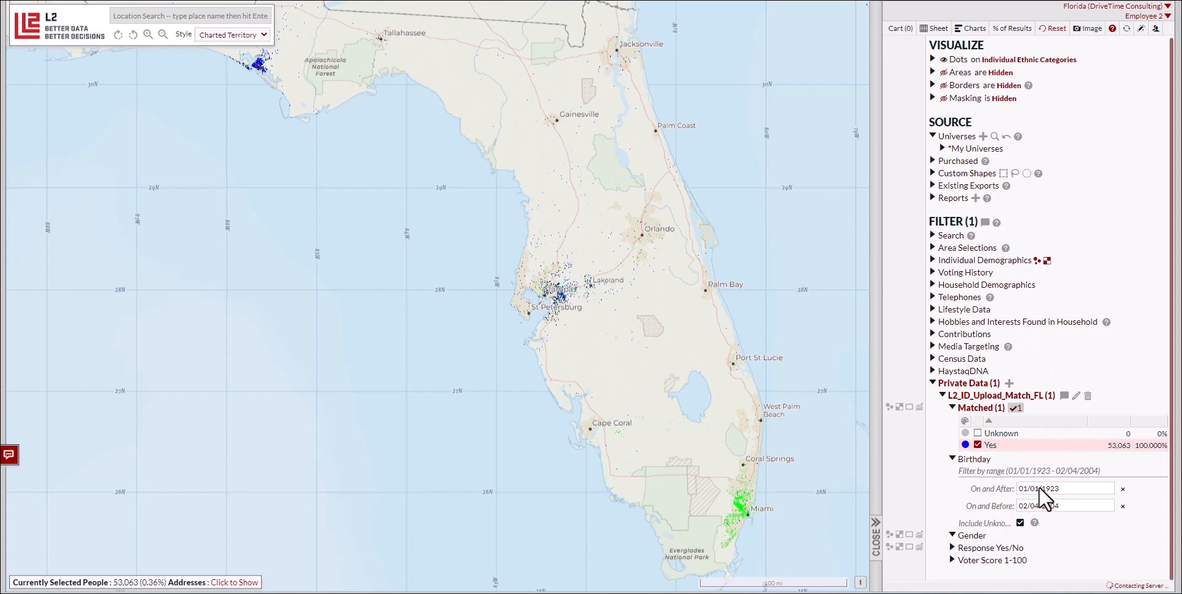
pyautogui.scroll(-2, 1096, 191)
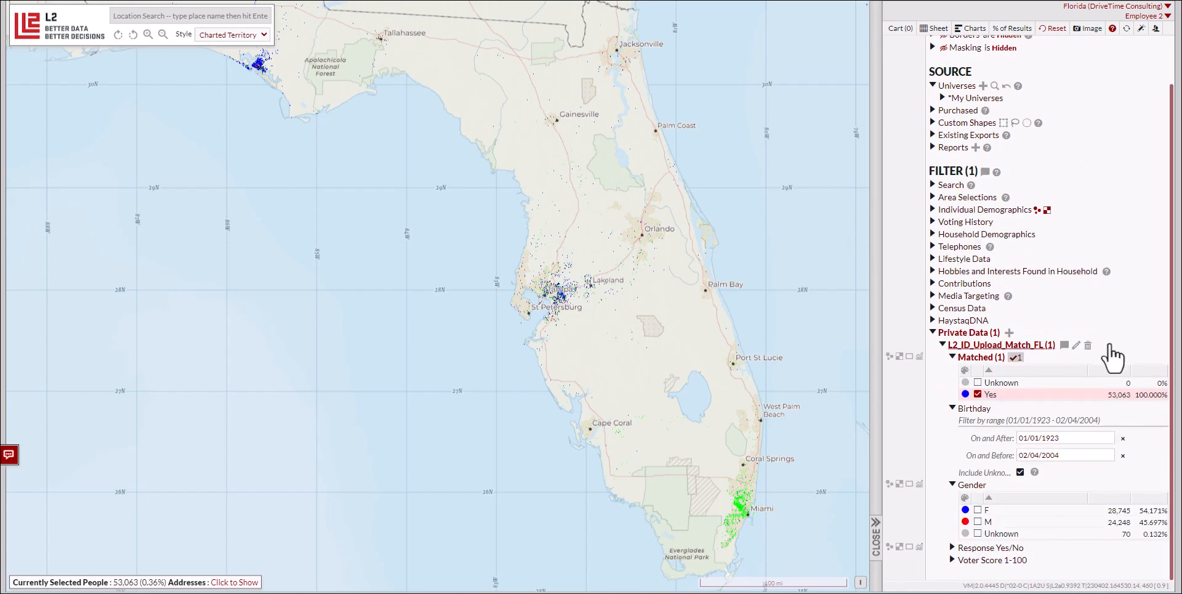
# - Try filtering the Response Yes/No field to No, and remove that filter again
pyautogui.click(994, 548)
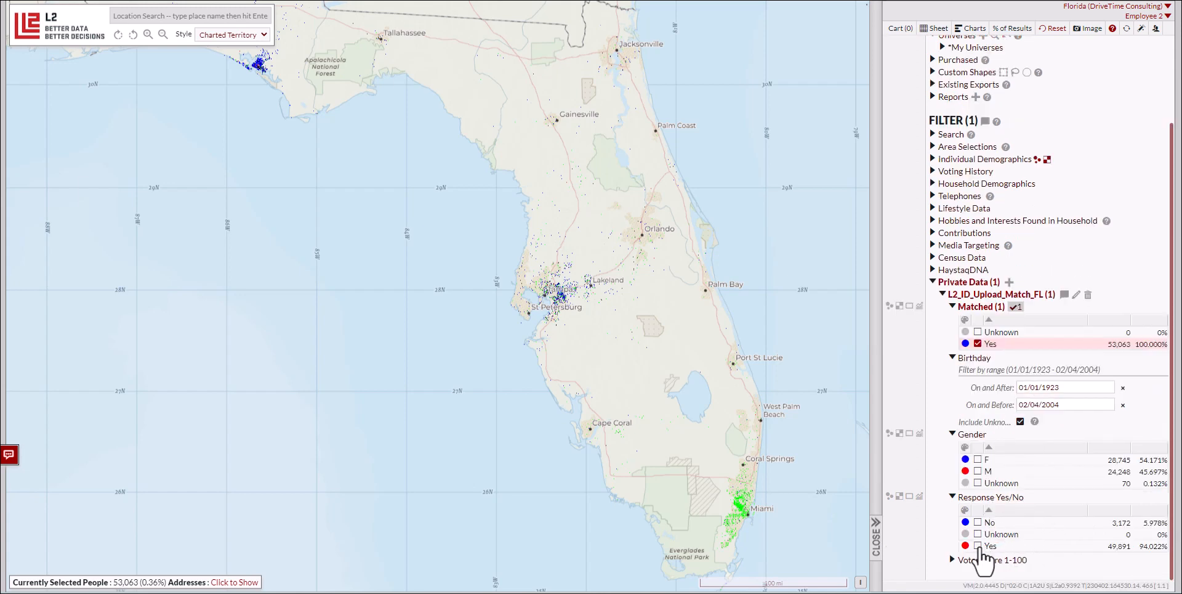
pyautogui.click(978, 524)
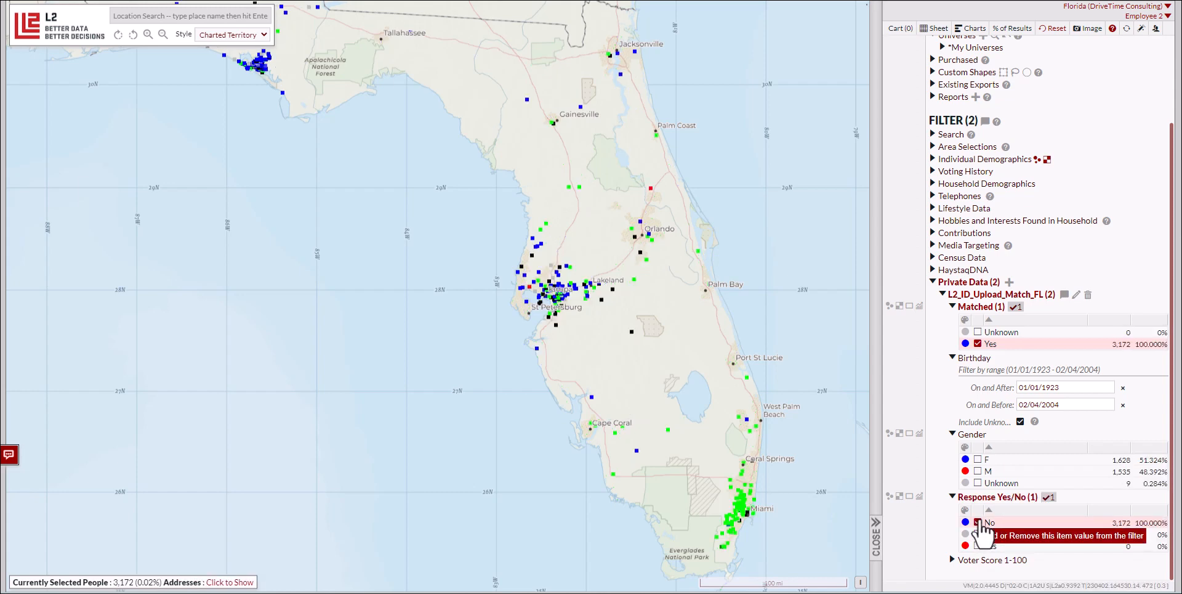
pyautogui.click(978, 522)
# - Set the lower limit of the Voter Score 1-100 filter to 50
pyautogui.click(985, 560)
pyautogui.scroll(-1, 1040, 467)
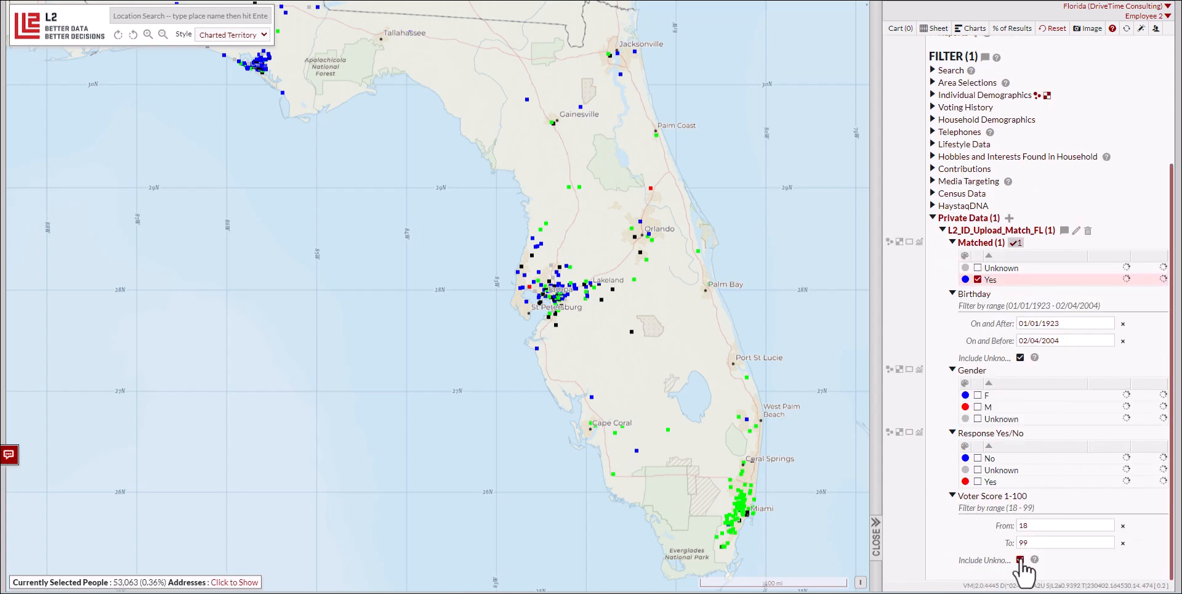
pyautogui.click(1037, 530)
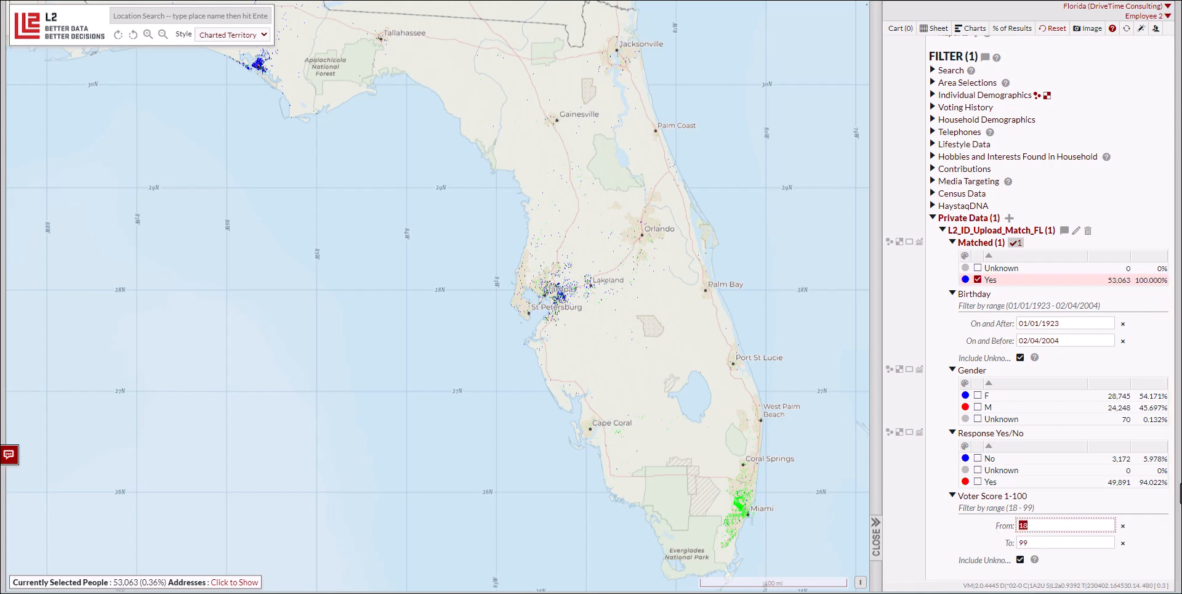
pyautogui.write('50')
pyautogui.press('Tab')
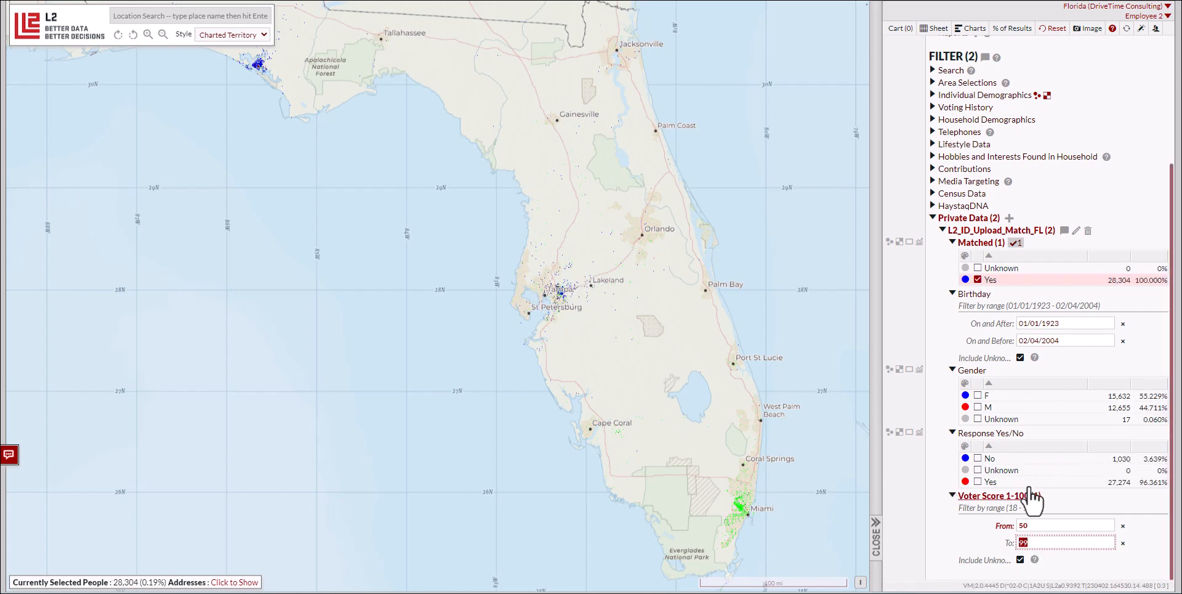
pyautogui.scroll(3, 1012, 516)
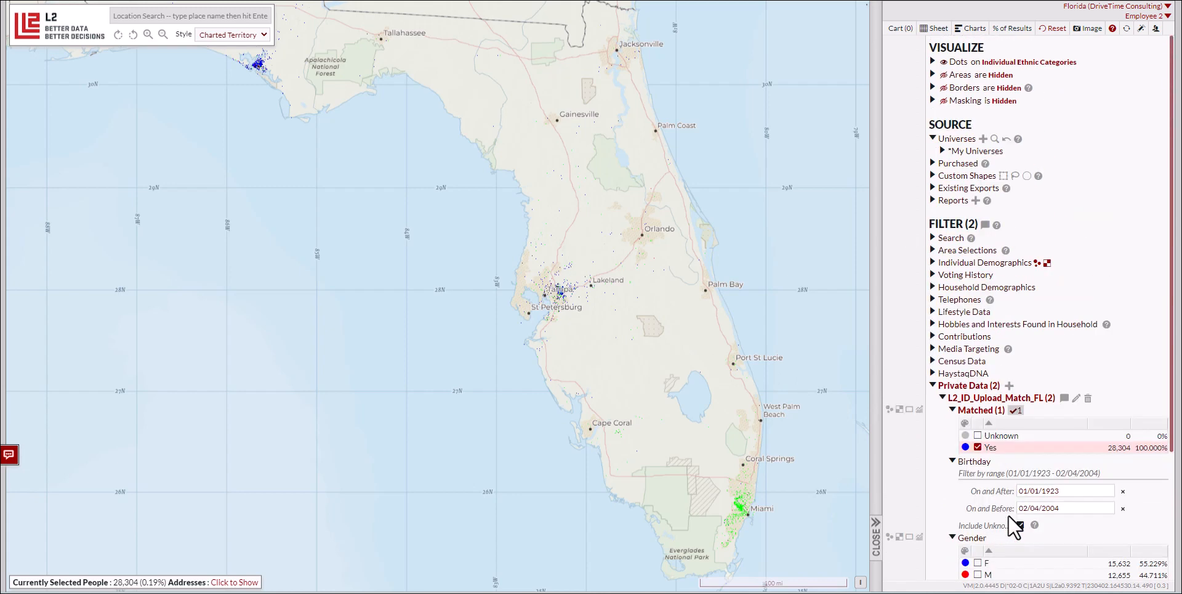
pyautogui.scroll(-3, 1011, 516)
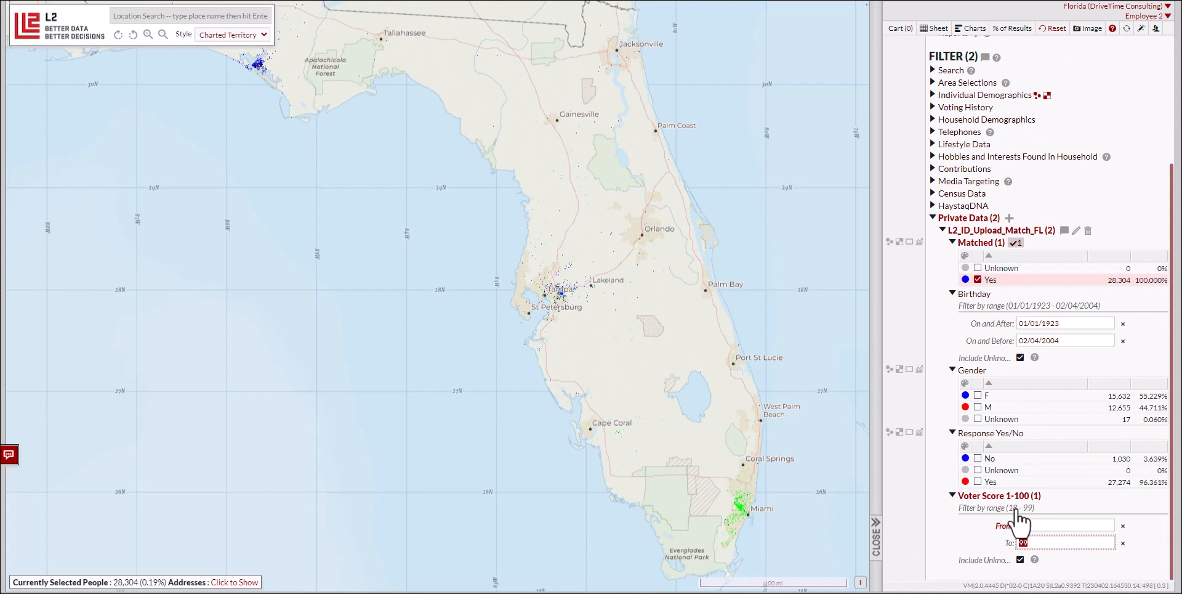
pyautogui.write('50')
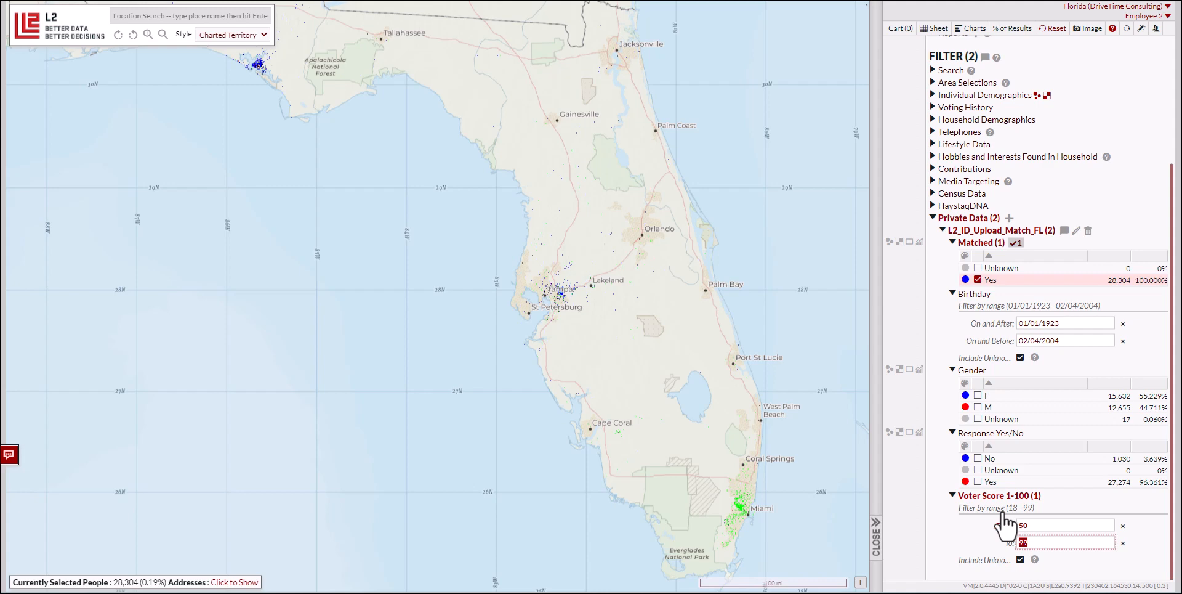